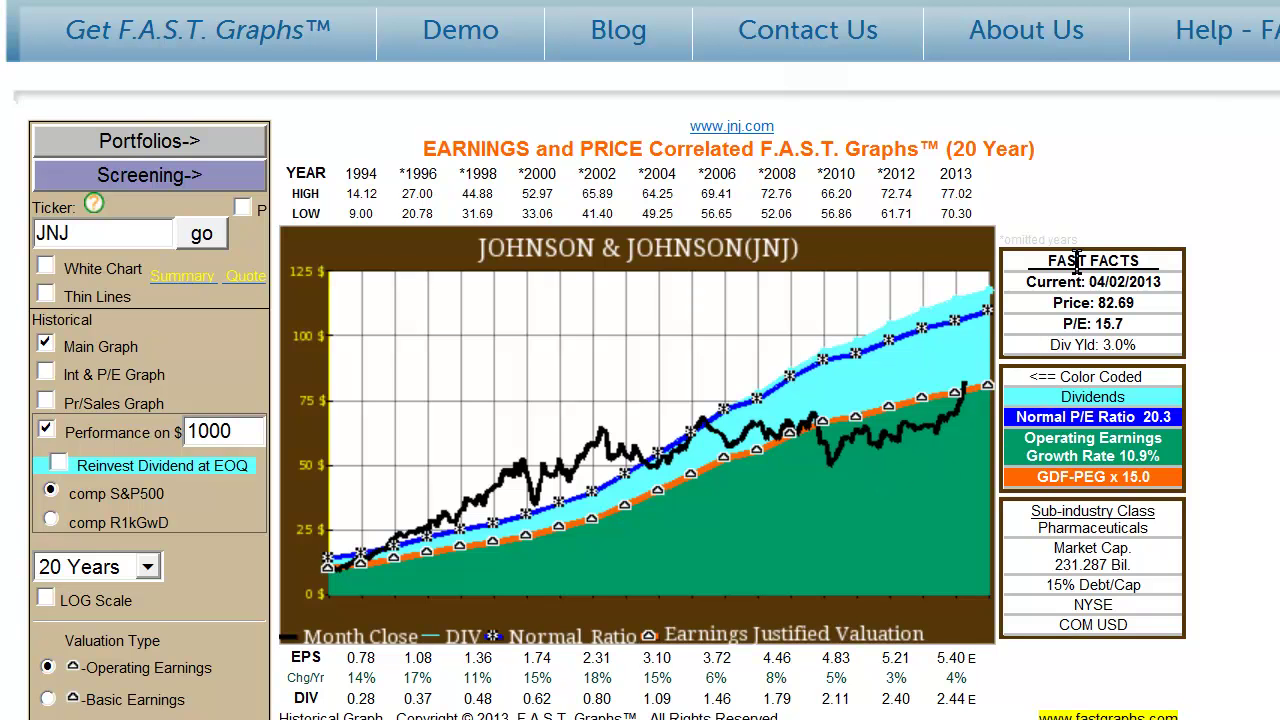
Step: Examine the Fast Facts definitions and the 20-year dividend cash flow and performance results for Johnson & Johnson
{"action": "mouse_move", "coordinate": [1097, 265]}
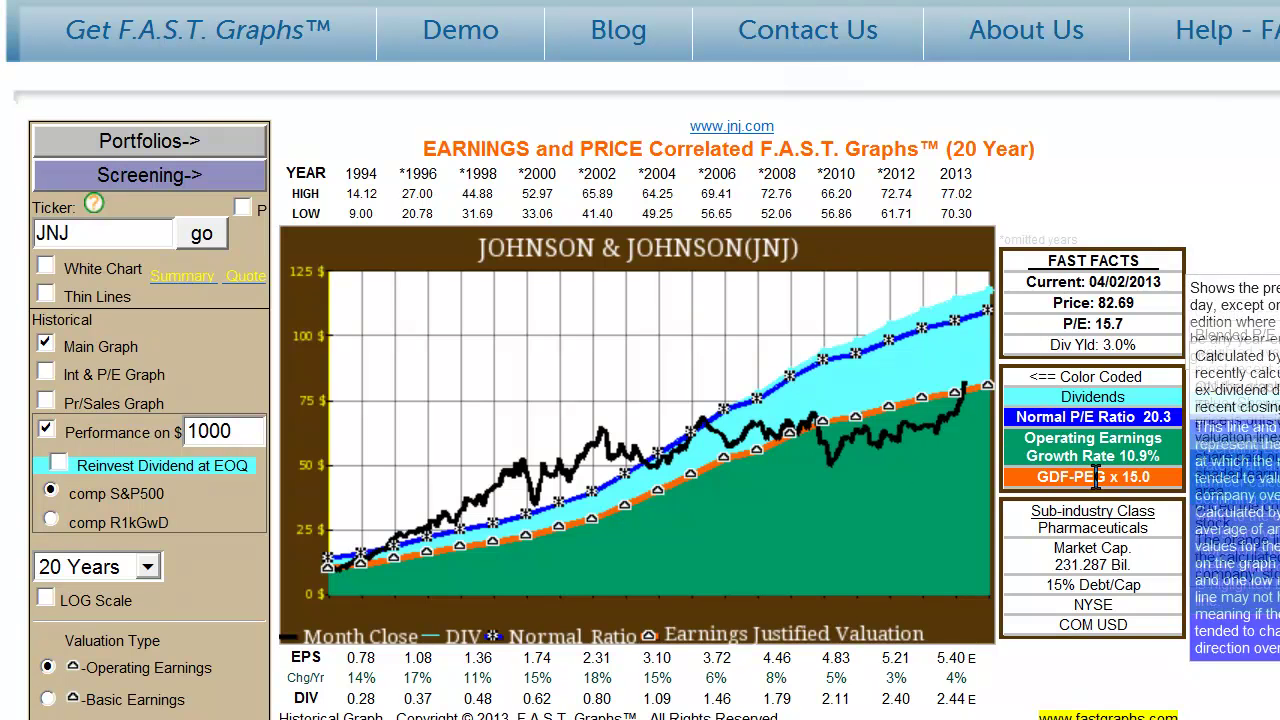
{"action": "mouse_move", "coordinate": [1160, 615]}
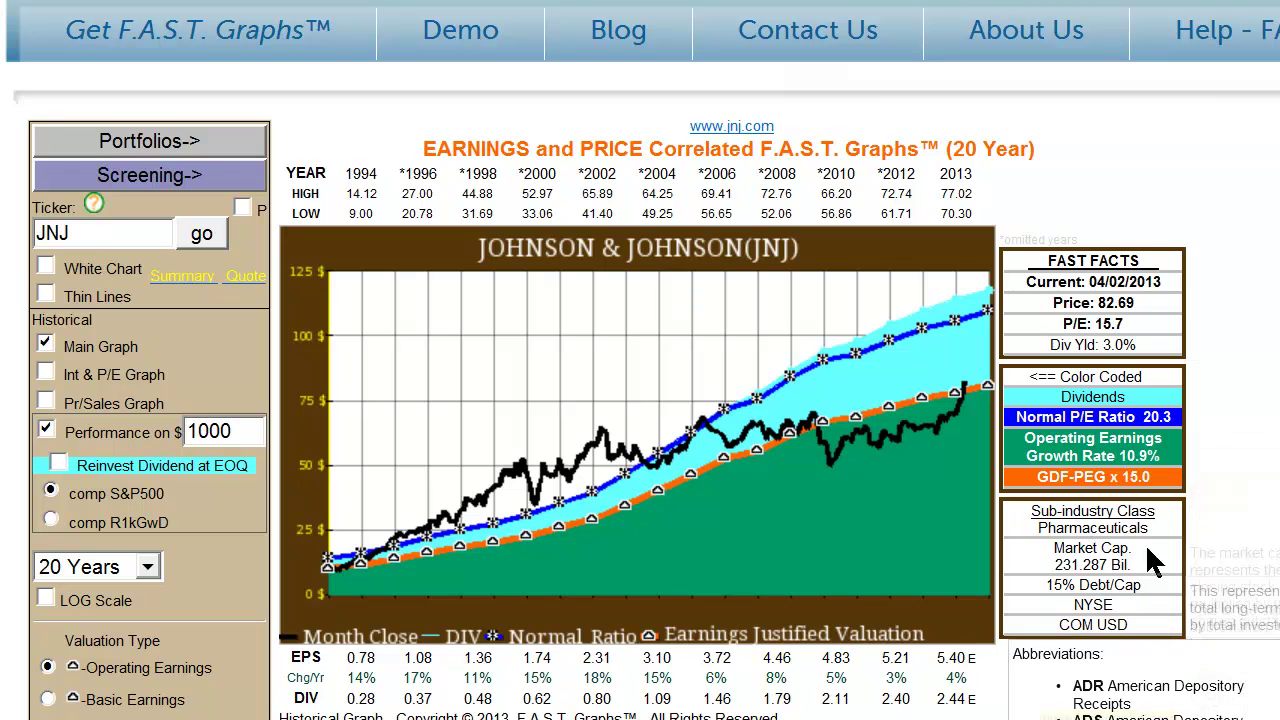
{"action": "mouse_move", "coordinate": [1128, 472]}
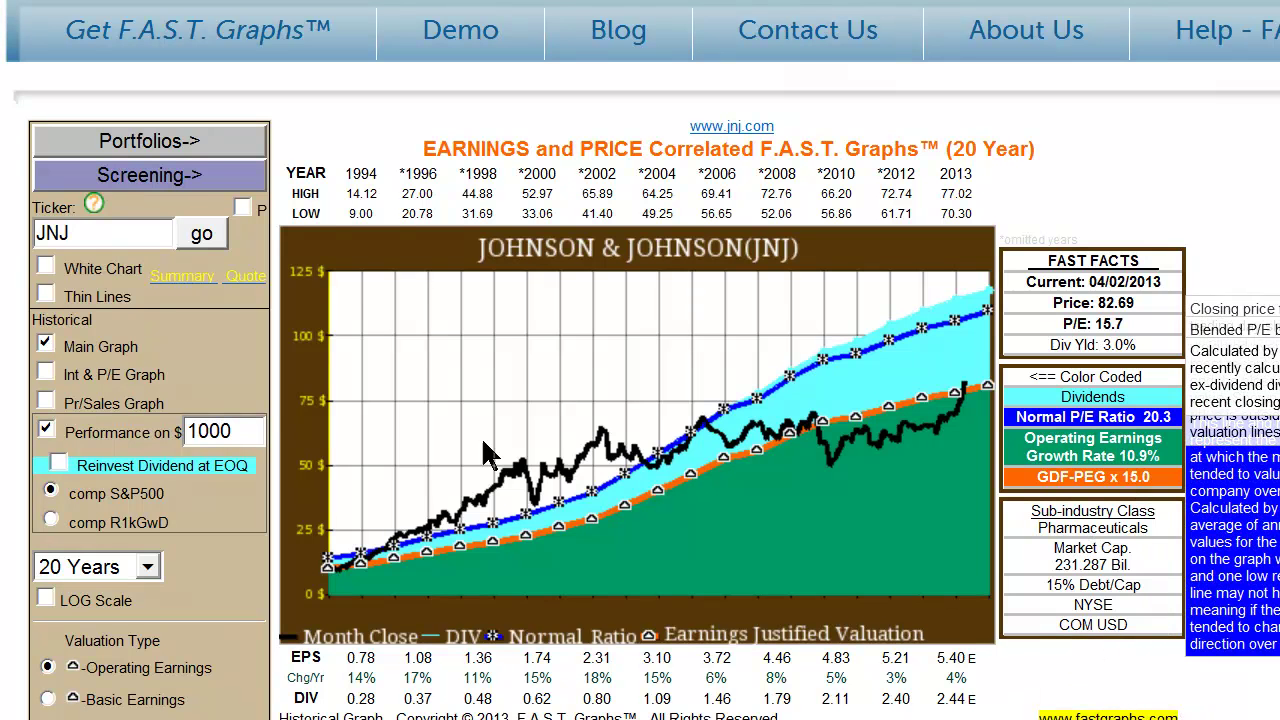
{"action": "mouse_move", "coordinate": [149, 474]}
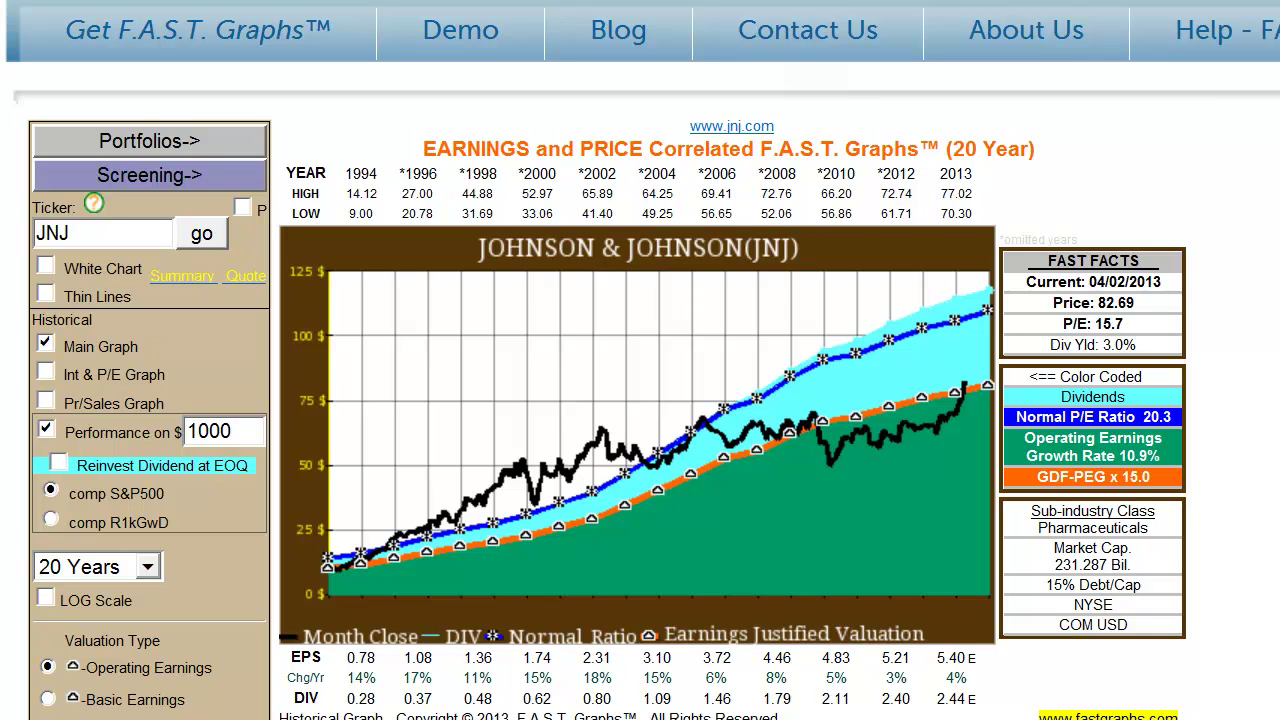
{"action": "scroll", "coordinate": [640, 360], "scroll_direction": "down", "scroll_amount": 7}
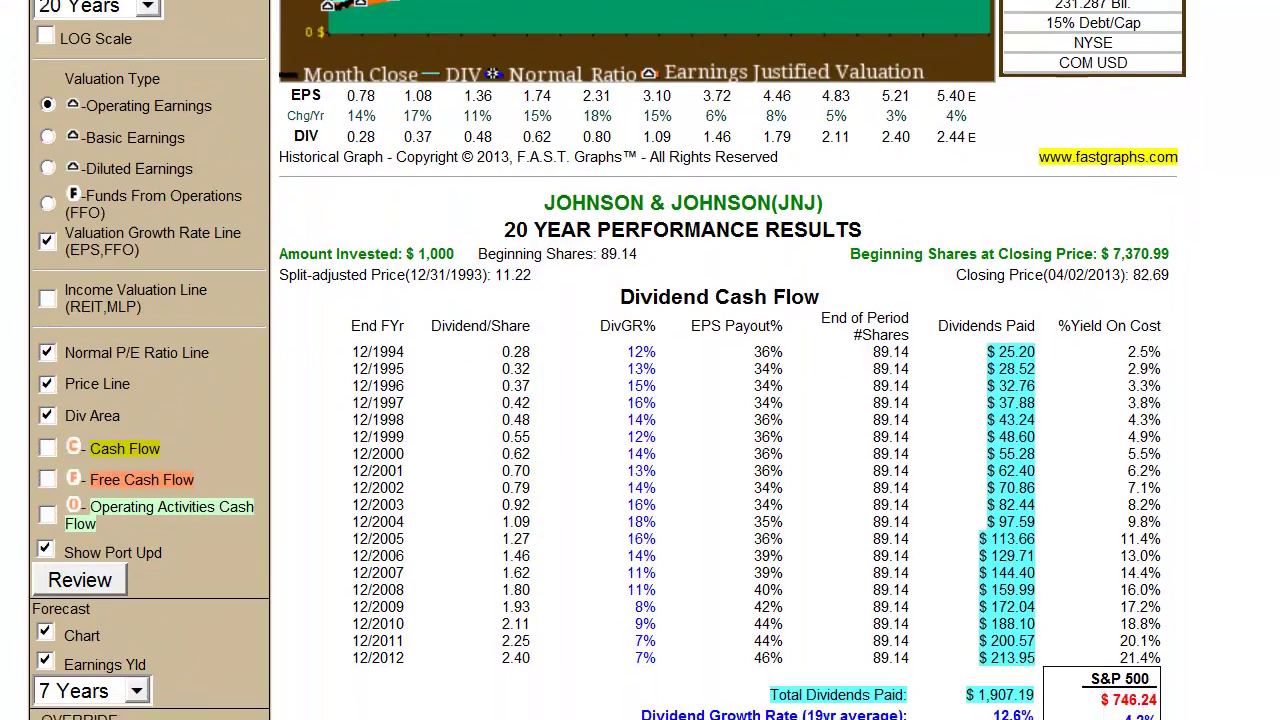
{"action": "scroll", "coordinate": [604, 360], "scroll_direction": "up", "scroll_amount": 1}
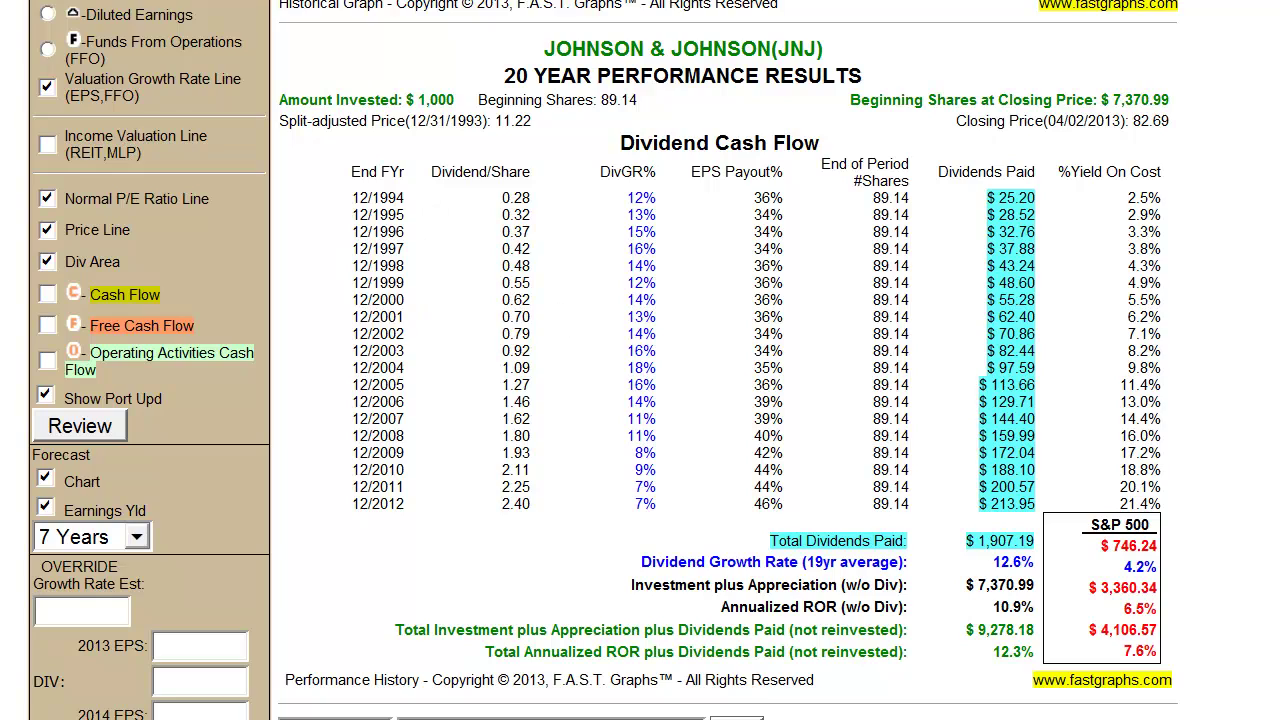
Step: Load the 20-year earnings and price graph for ticker PG
{"action": "scroll", "coordinate": [316, 228], "scroll_direction": "up", "scroll_amount": 6}
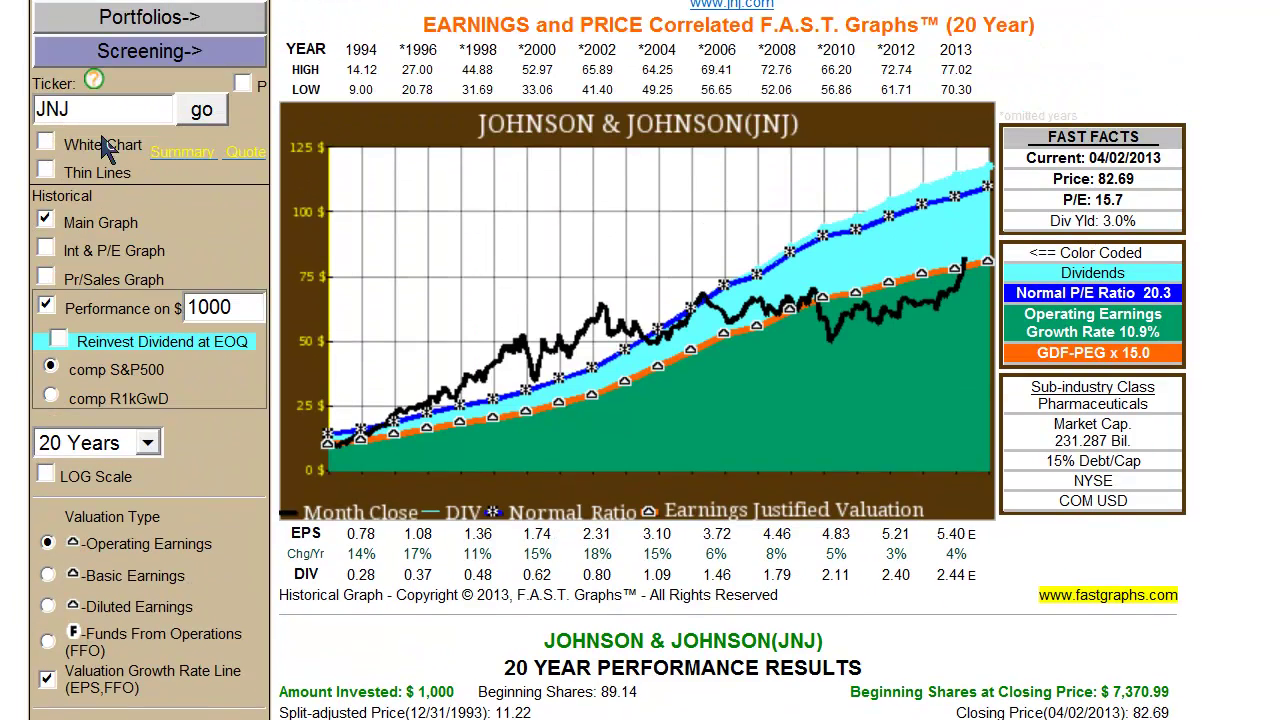
{"action": "double_click", "coordinate": [89, 112]}
{"action": "type", "text": "pg"}
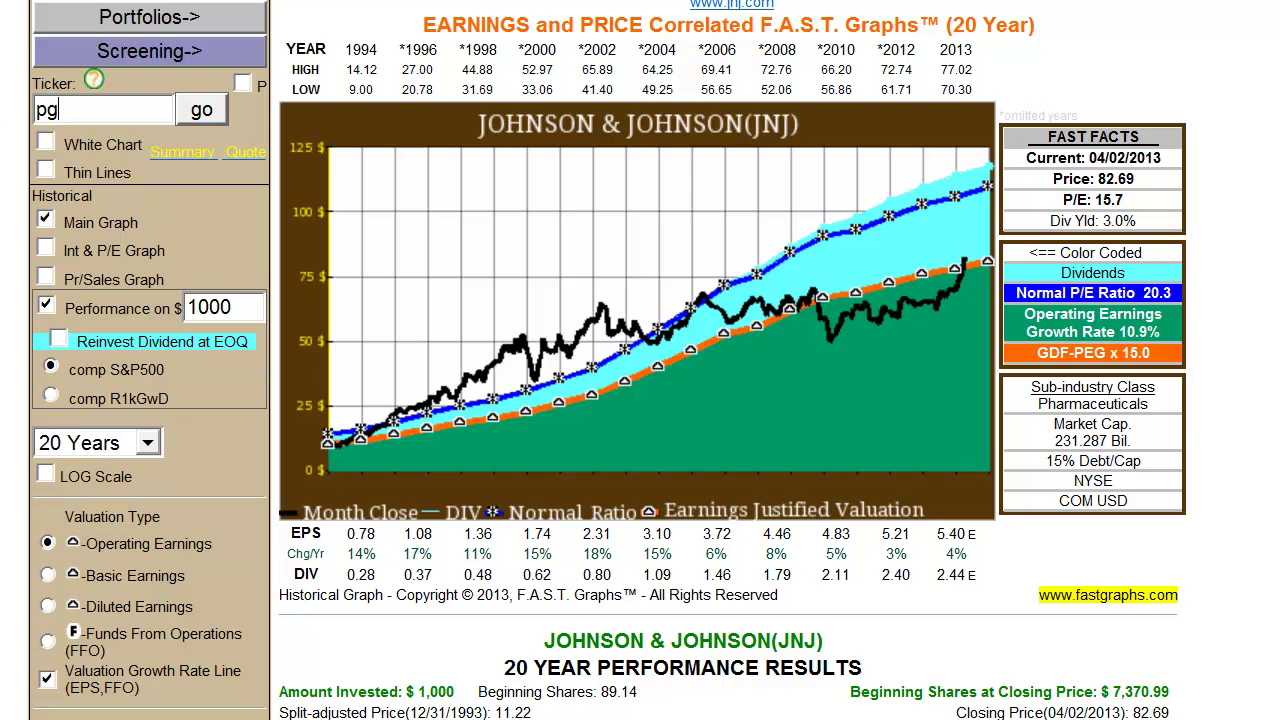
{"action": "key", "text": "Return"}
{"action": "scroll", "coordinate": [385, 670], "scroll_direction": "down", "scroll_amount": 4}
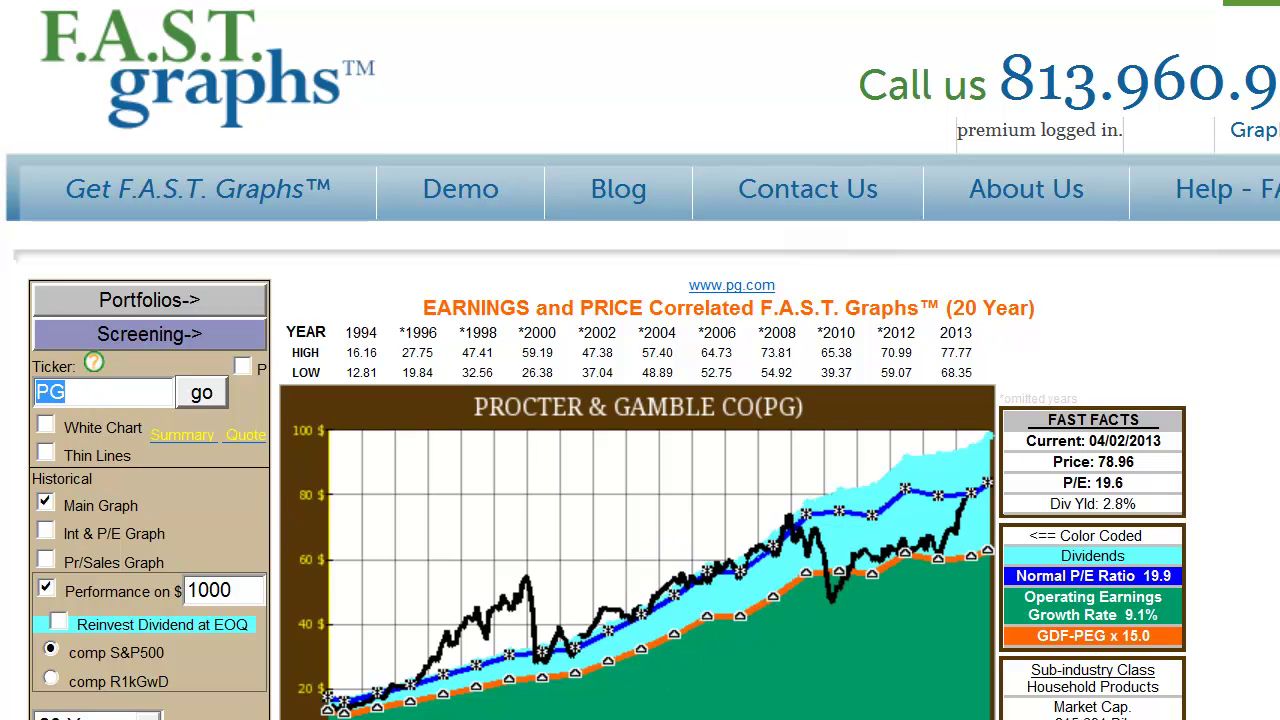
Step: Load ticker JNJ again and view its 20-year performance results
{"action": "type", "text": "jnj"}
{"action": "key", "text": "Return"}
{"action": "scroll", "coordinate": [640, 400], "scroll_direction": "down", "scroll_amount": 7}
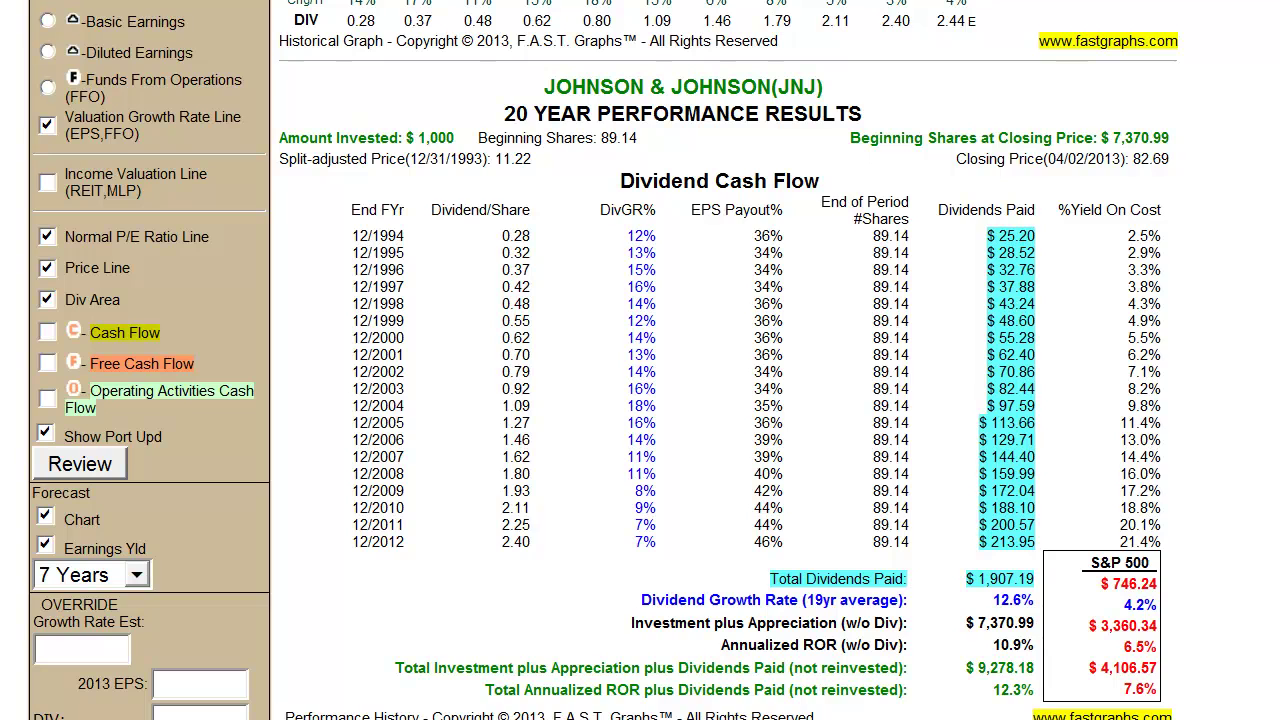
Step: Enable dividend reinvestment at end of quarter, recalculate JNJ and highlight the value of the beginning shares at the closing price
{"action": "scroll", "coordinate": [833, 597], "scroll_direction": "up", "scroll_amount": 6}
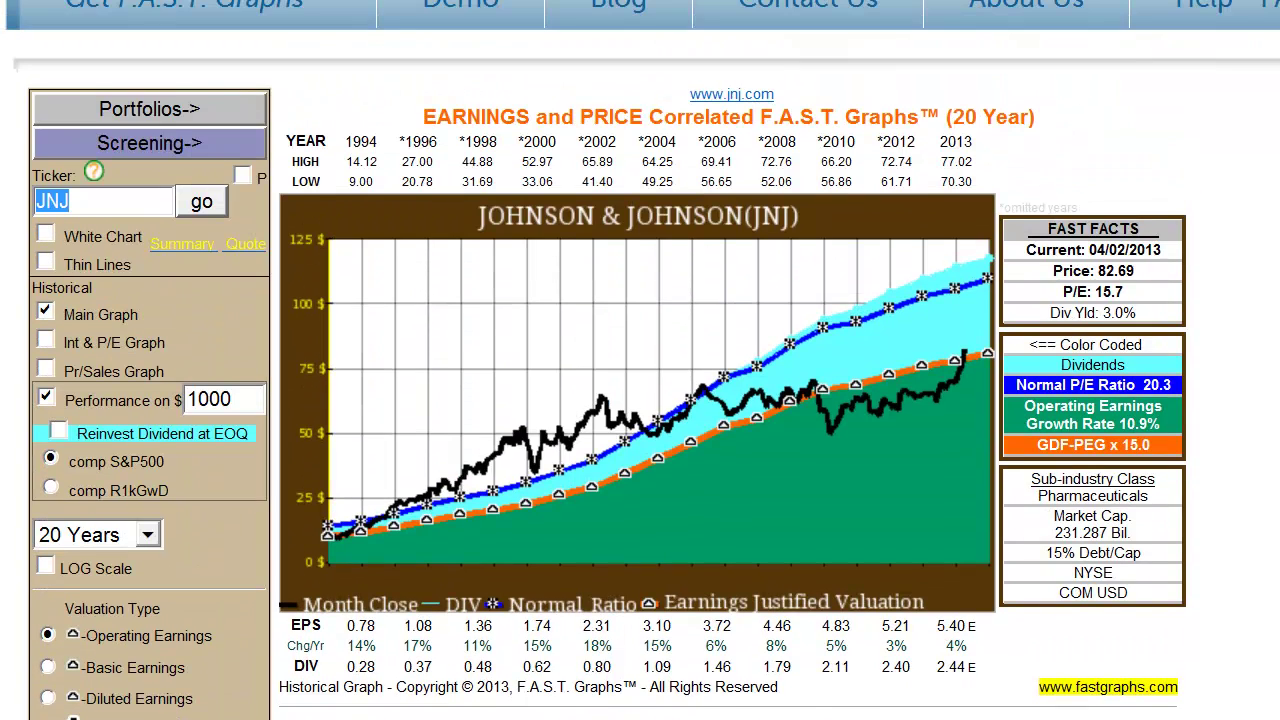
{"action": "left_click", "coordinate": [58, 433]}
{"action": "left_click", "coordinate": [208, 205]}
{"action": "scroll", "coordinate": [640, 400], "scroll_direction": "down", "scroll_amount": 5}
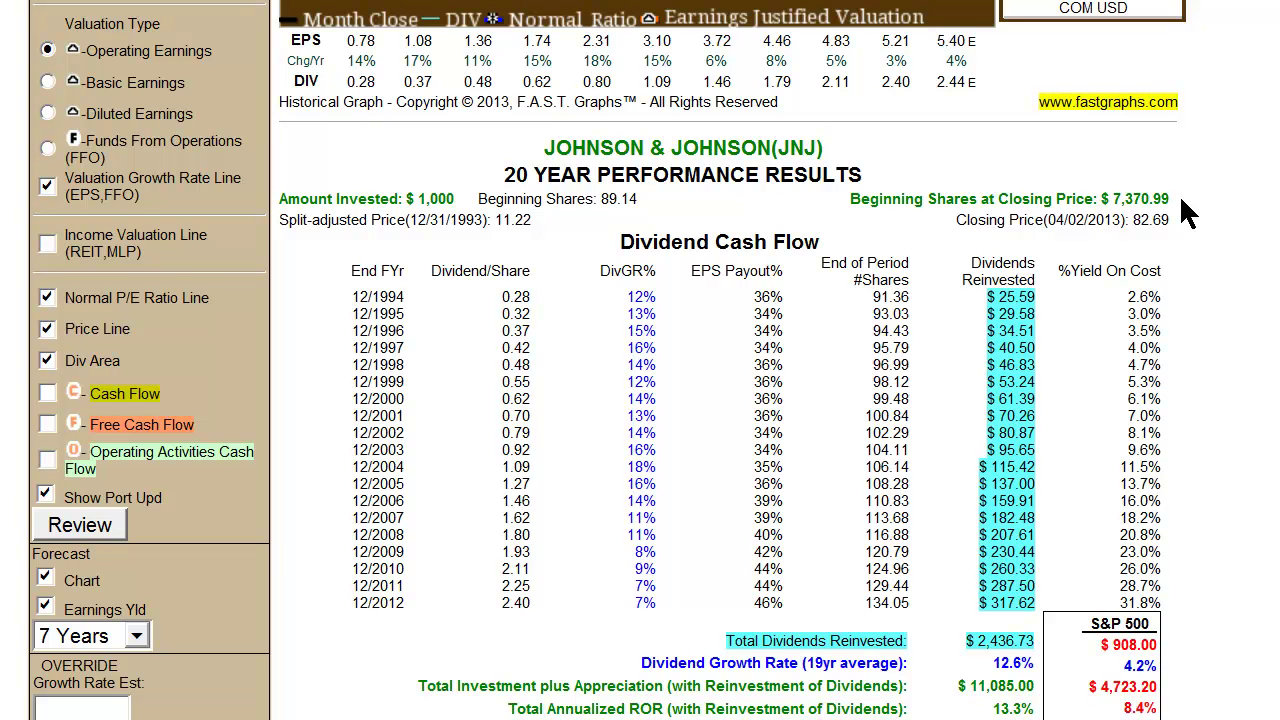
{"action": "left_click_drag", "start_coordinate": [1175, 198], "coordinate": [1098, 200]}
{"action": "left_click", "coordinate": [1232, 240]}
Step: Set the performance investment amount to $10000 and recalculate the 20-year results with dividends reinvested
{"action": "scroll", "coordinate": [640, 360], "scroll_direction": "up", "scroll_amount": 5}
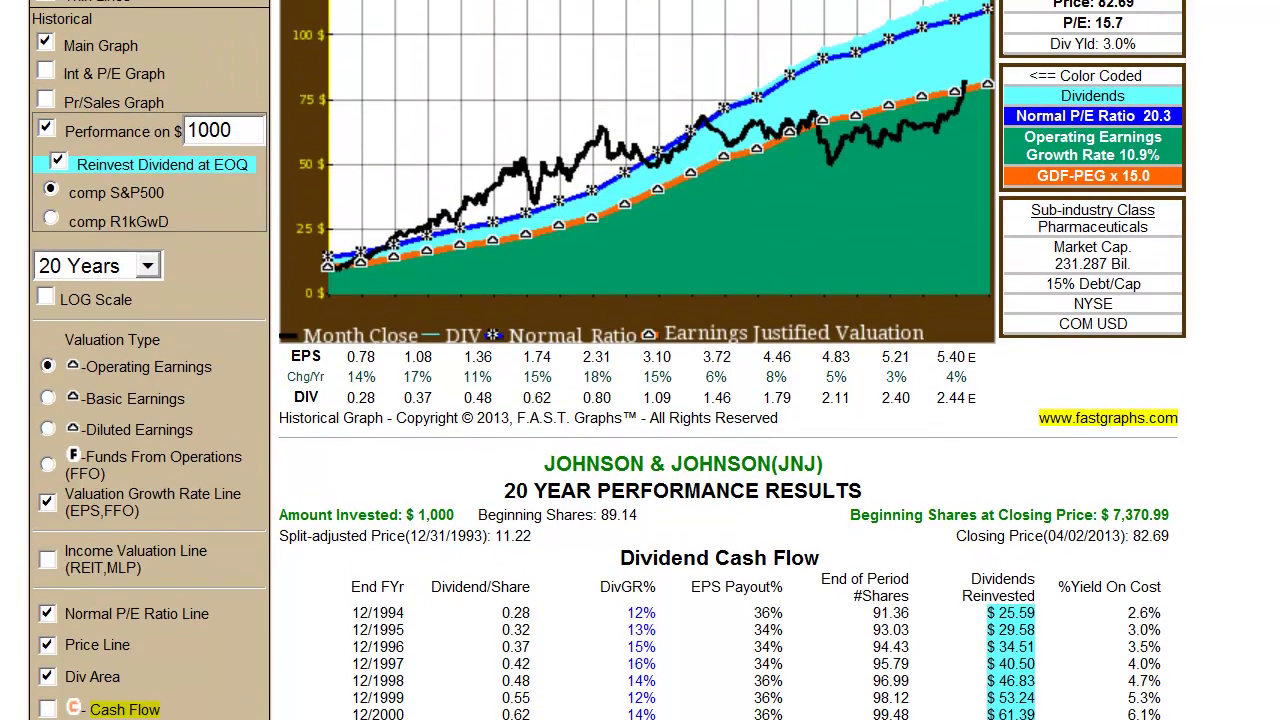
{"action": "scroll", "coordinate": [640, 360], "scroll_direction": "down", "scroll_amount": 1}
{"action": "scroll", "coordinate": [640, 360], "scroll_direction": "up", "scroll_amount": 1}
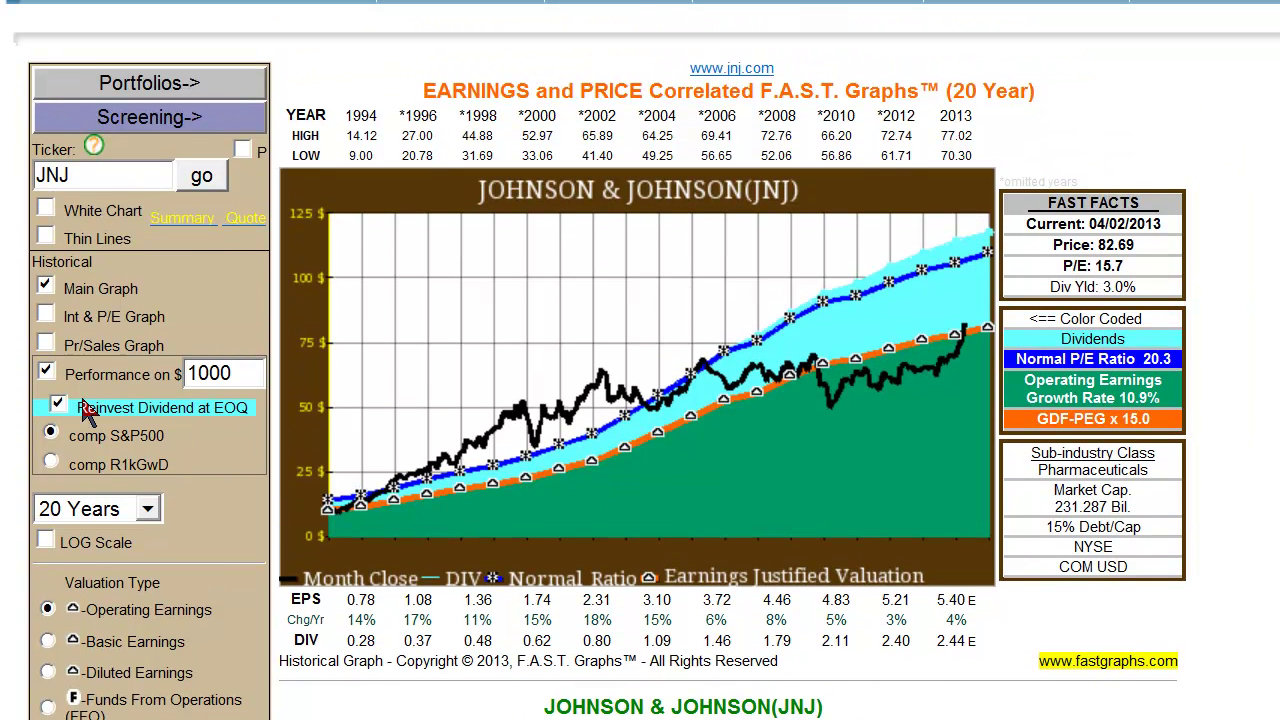
{"action": "left_click", "coordinate": [234, 373]}
{"action": "type", "text": "0"}
{"action": "key", "text": "Return"}
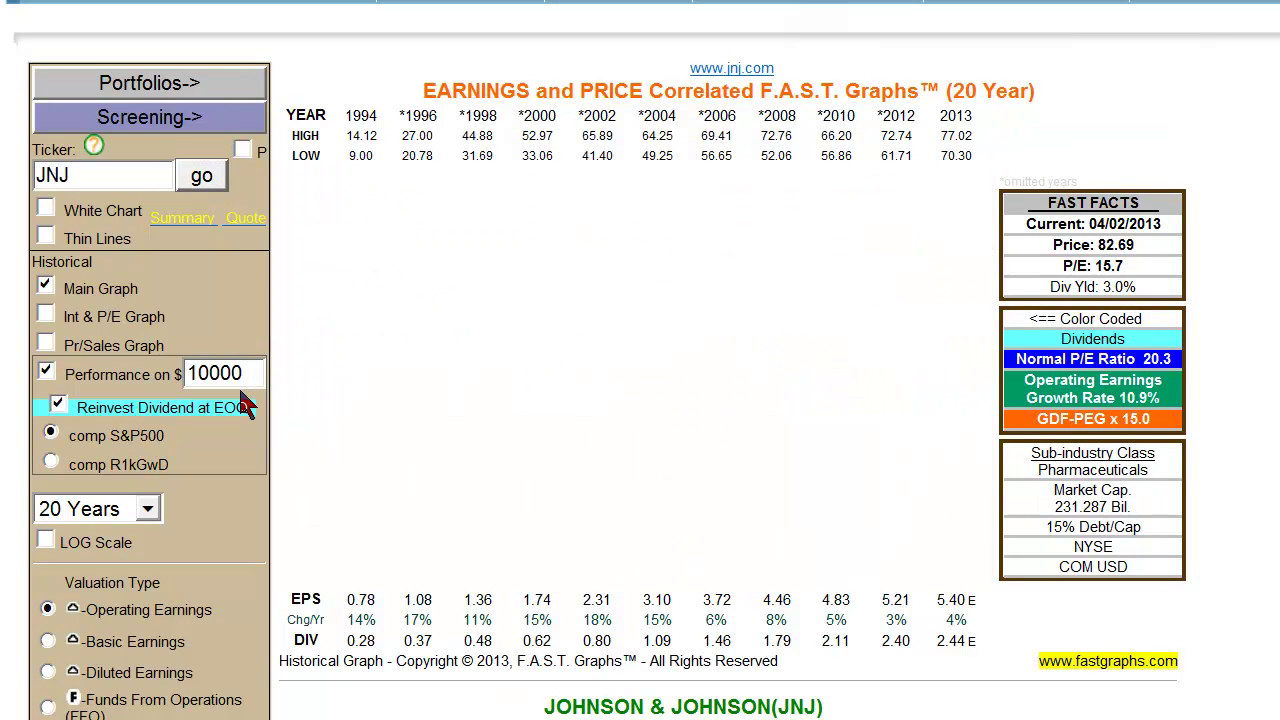
{"action": "scroll", "coordinate": [508, 451], "scroll_direction": "down", "scroll_amount": 3}
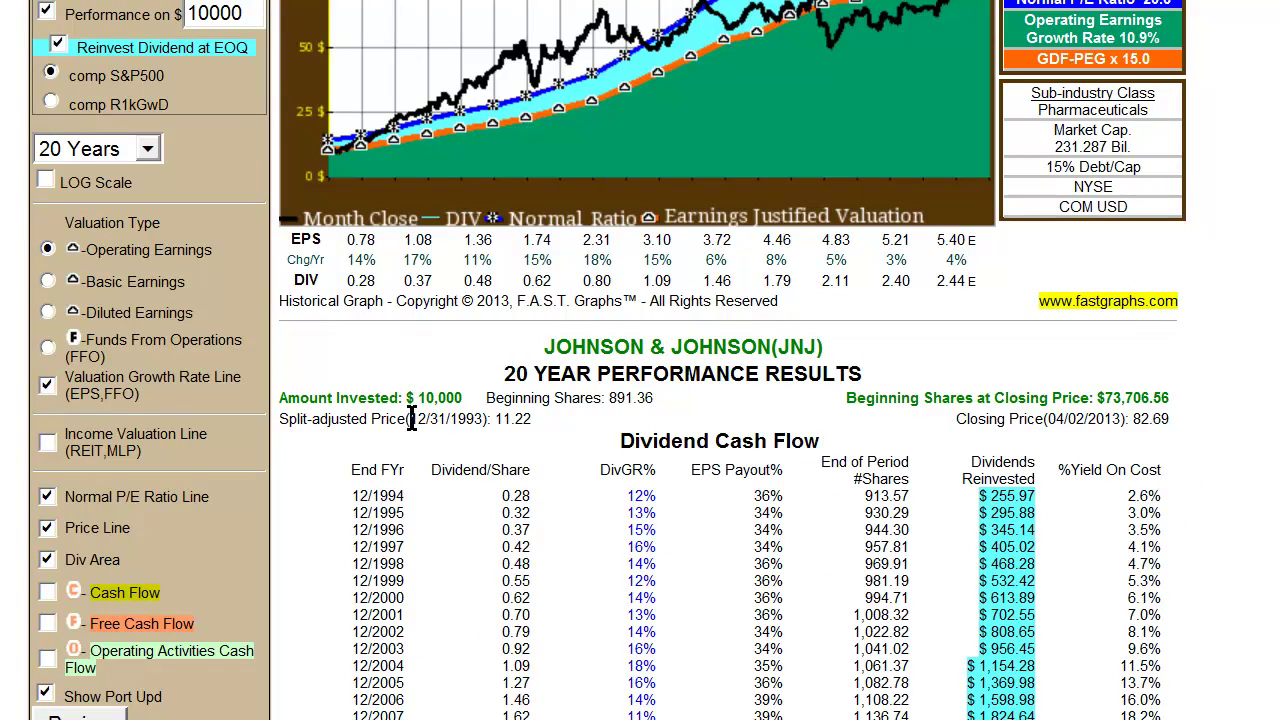
Step: Set the performance investment amount to $7659 and recalculate the 20-year results
{"action": "scroll", "coordinate": [625, 515], "scroll_direction": "up", "scroll_amount": 5}
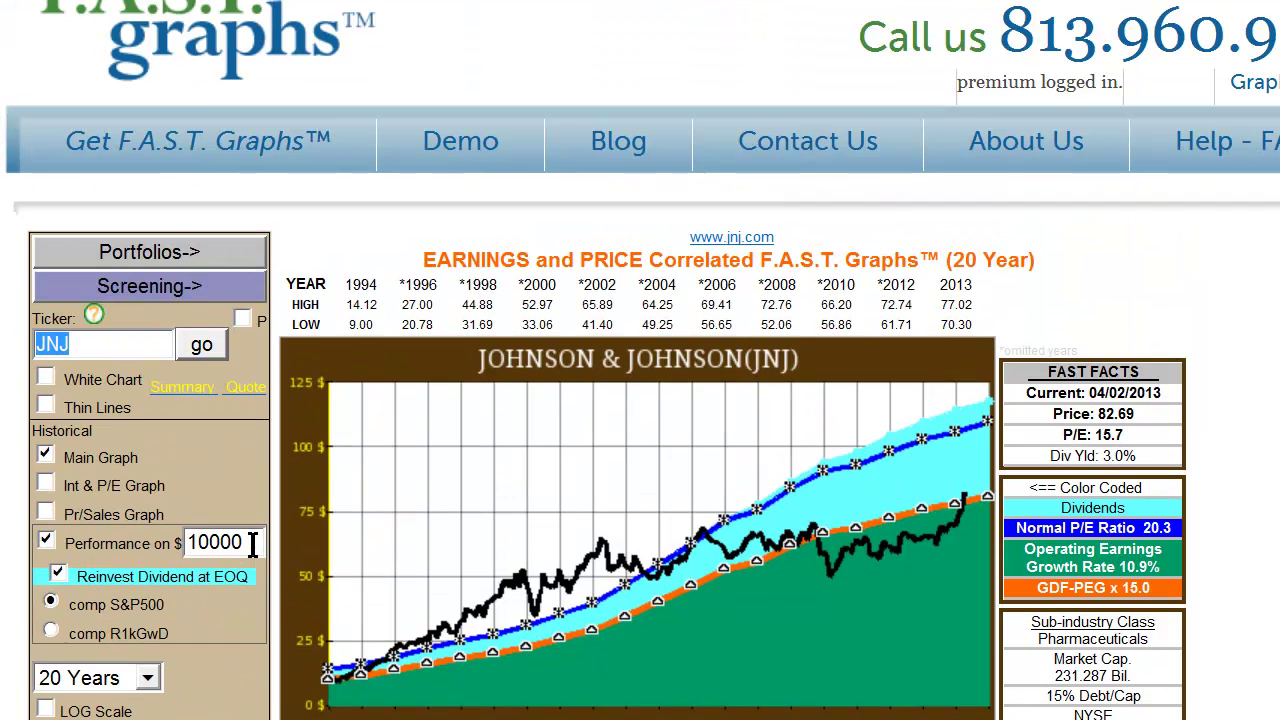
{"action": "left_click_drag", "start_coordinate": [243, 542], "coordinate": [152, 542]}
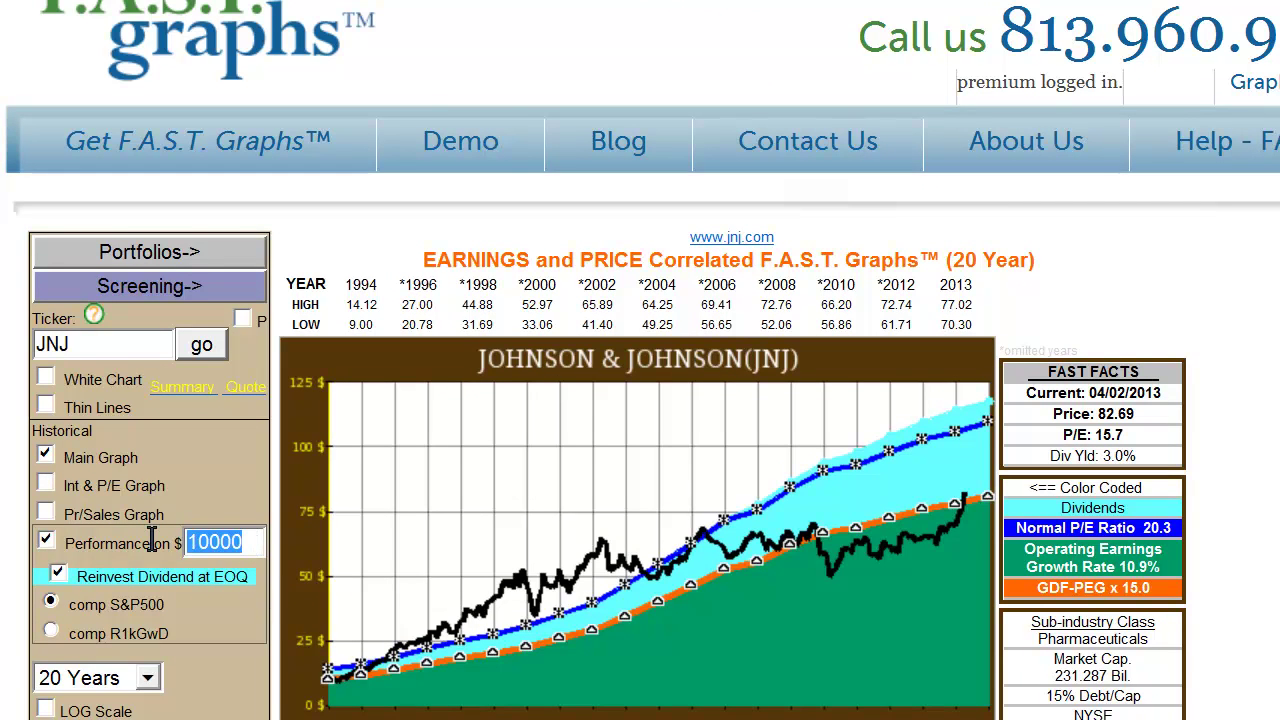
{"action": "type", "text": "7659"}
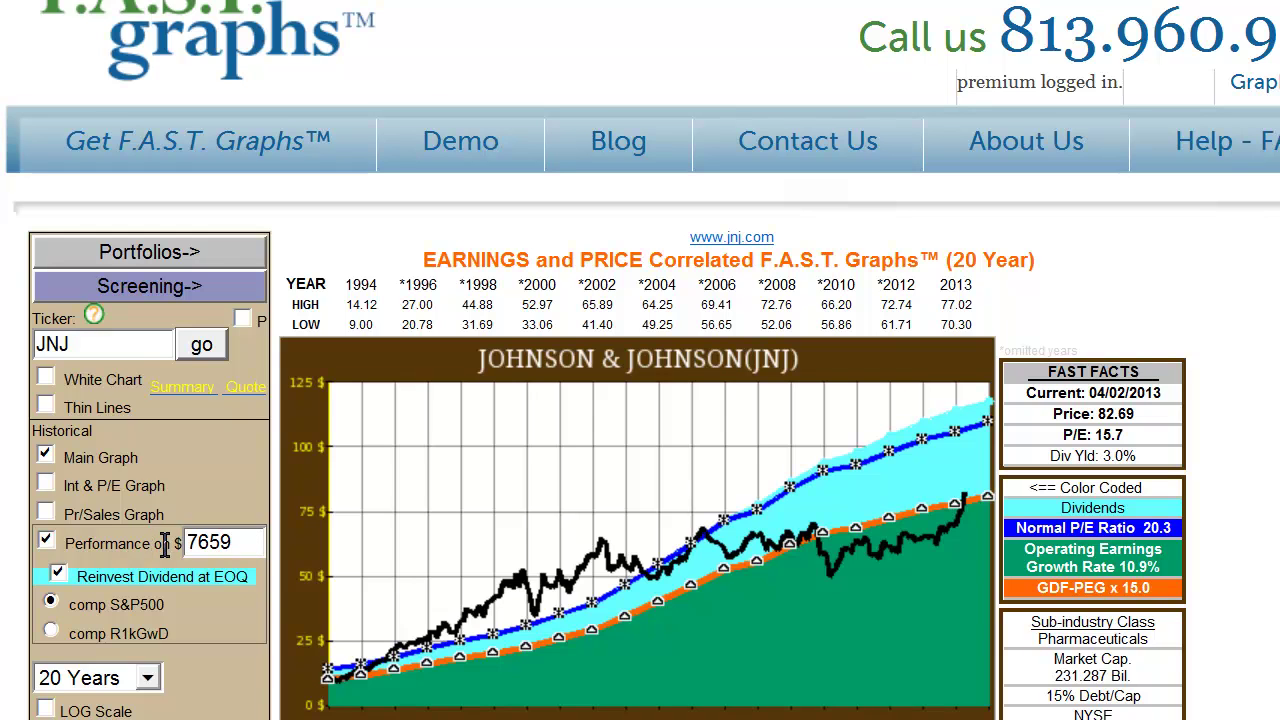
{"action": "left_click", "coordinate": [199, 350]}
{"action": "left_click", "coordinate": [202, 348]}
{"action": "scroll", "coordinate": [640, 400], "scroll_direction": "down", "scroll_amount": 6}
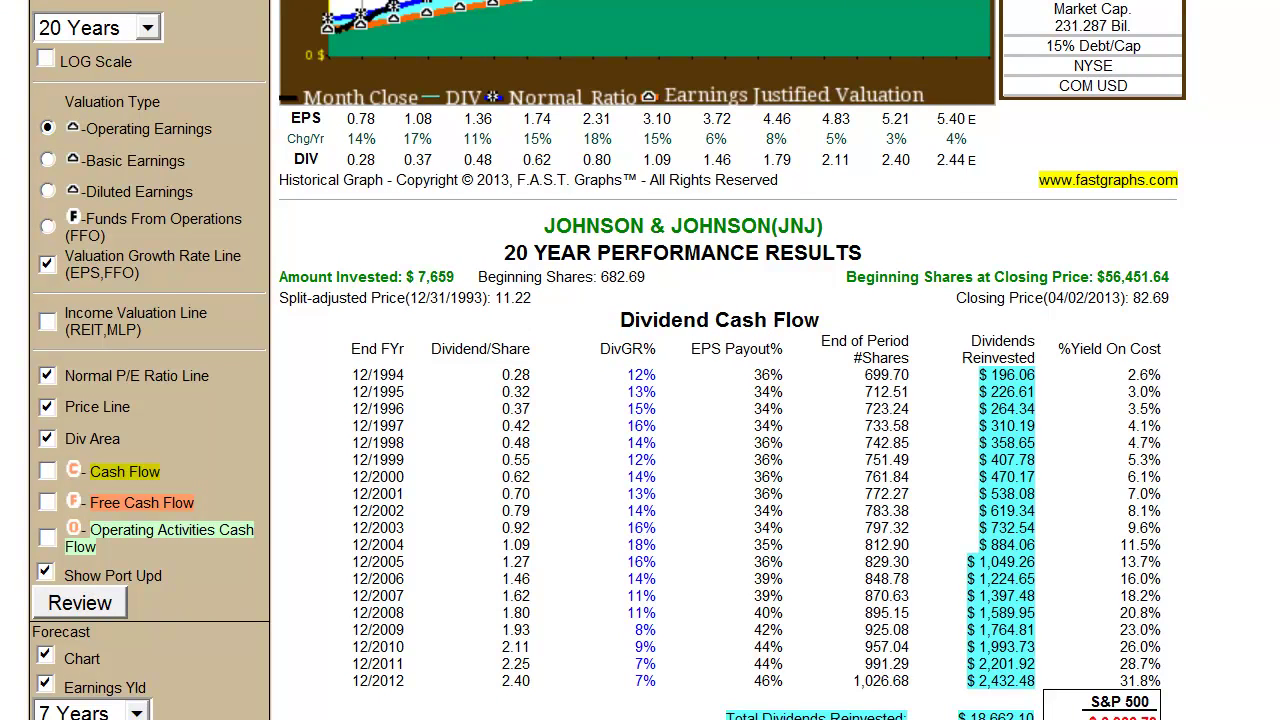
Step: Change the historical time frame to 6 years, redraw the JNJ graph and view the performance results for that period
{"action": "scroll", "coordinate": [1008, 376], "scroll_direction": "up", "scroll_amount": 4}
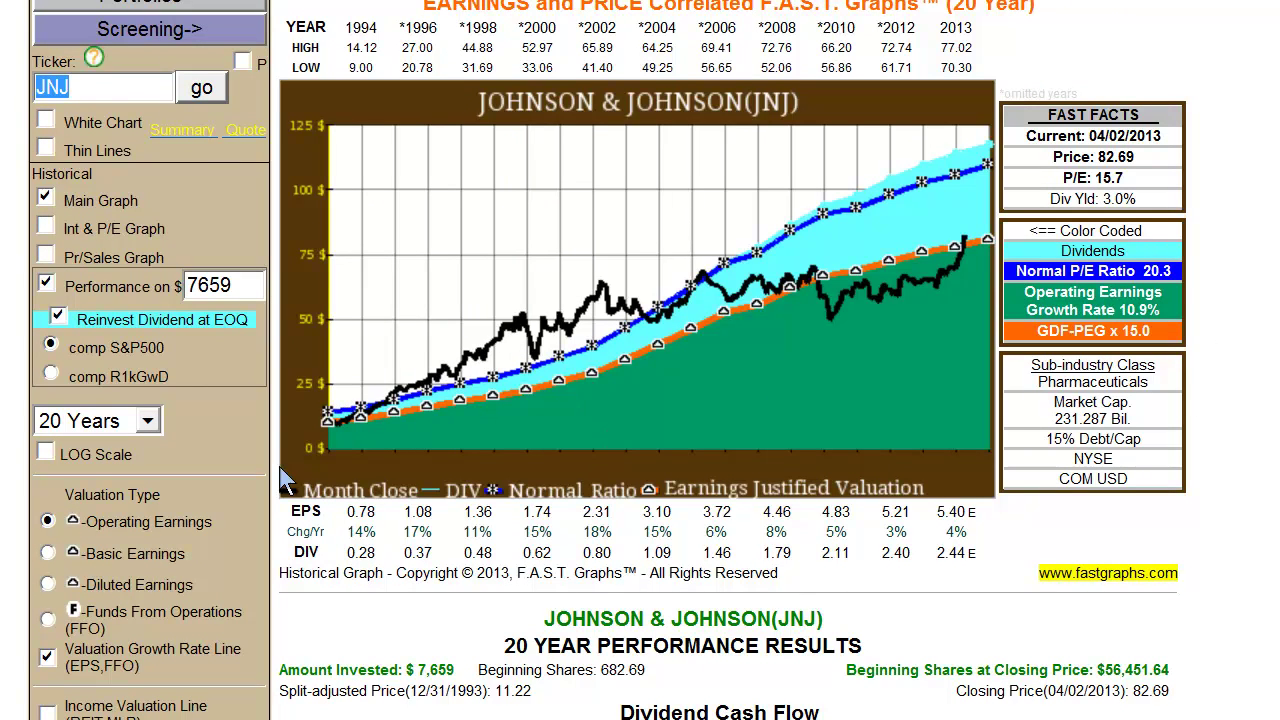
{"action": "scroll", "coordinate": [608, 360], "scroll_direction": "down", "scroll_amount": 2}
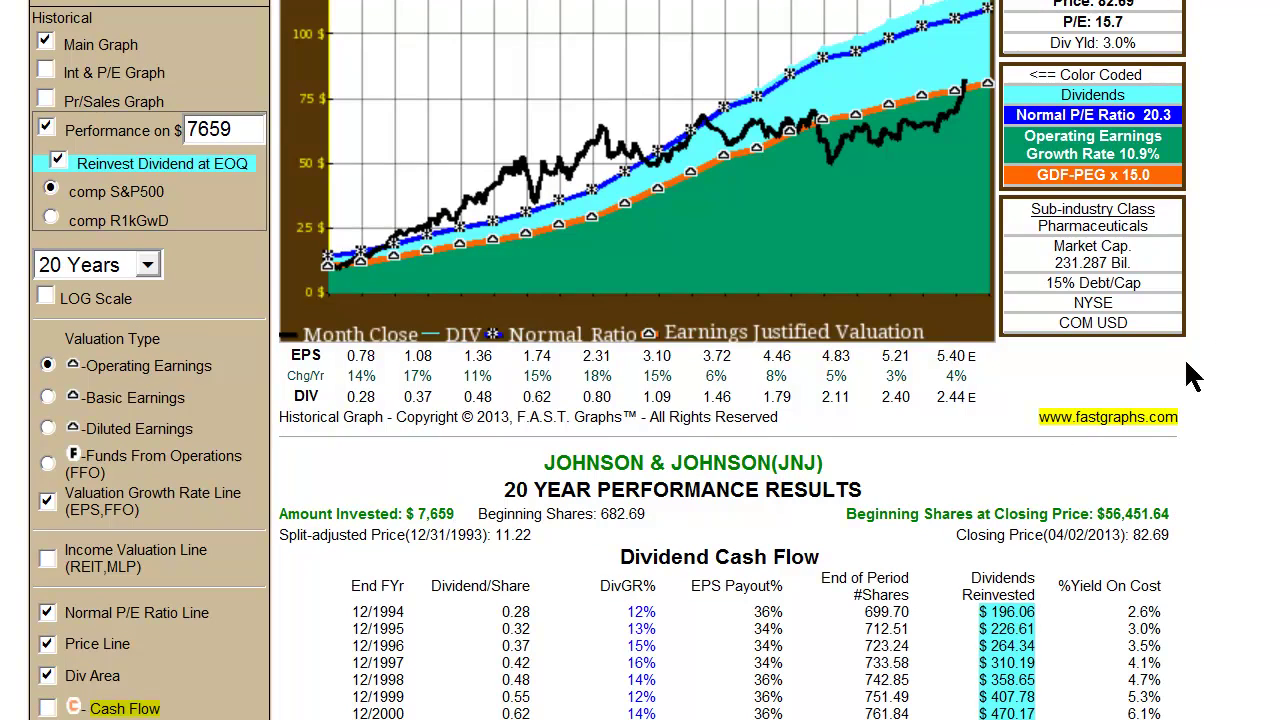
{"action": "mouse_move", "coordinate": [326, 290]}
{"action": "scroll", "coordinate": [640, 360], "scroll_direction": "up", "scroll_amount": 3}
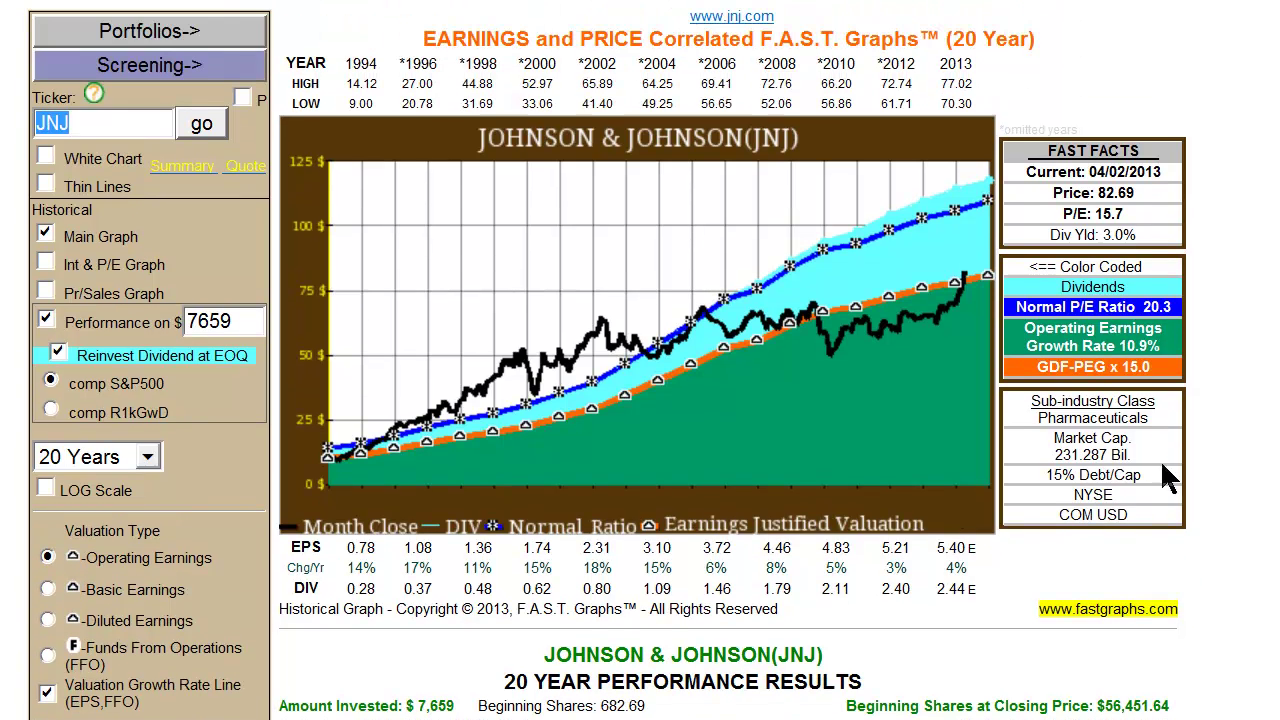
{"action": "left_click", "coordinate": [148, 462]}
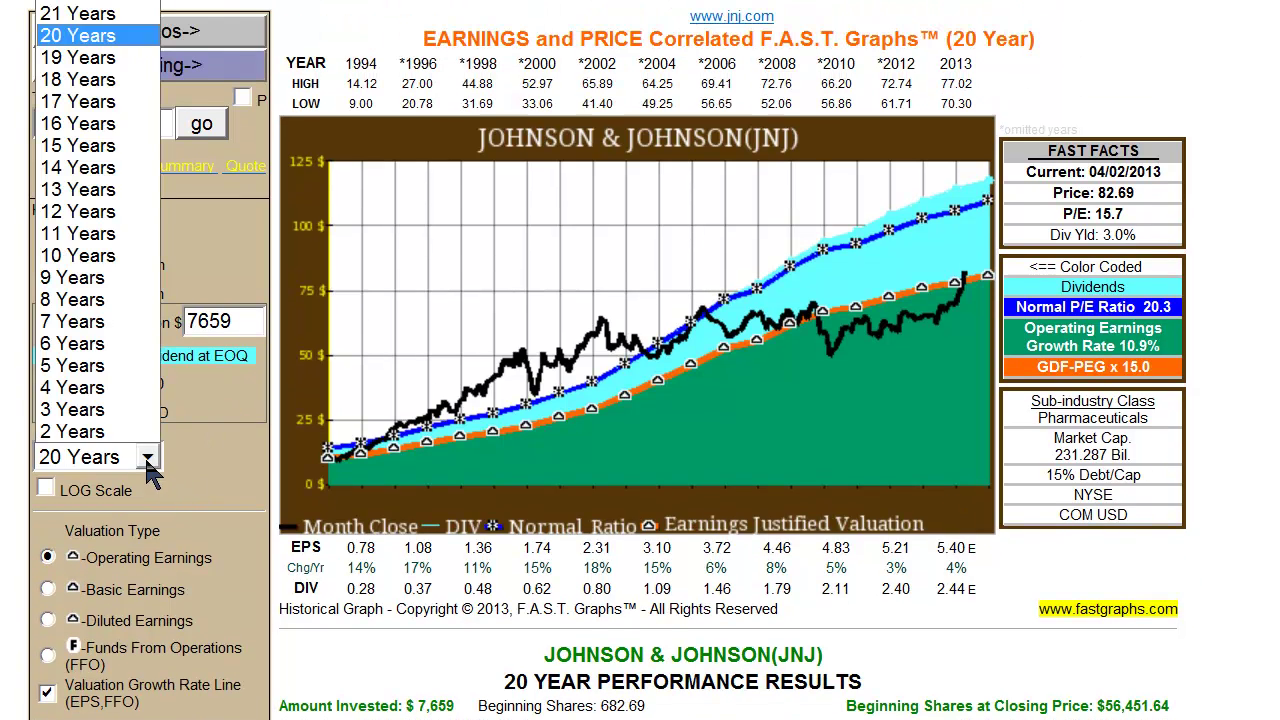
{"action": "left_click", "coordinate": [58, 343]}
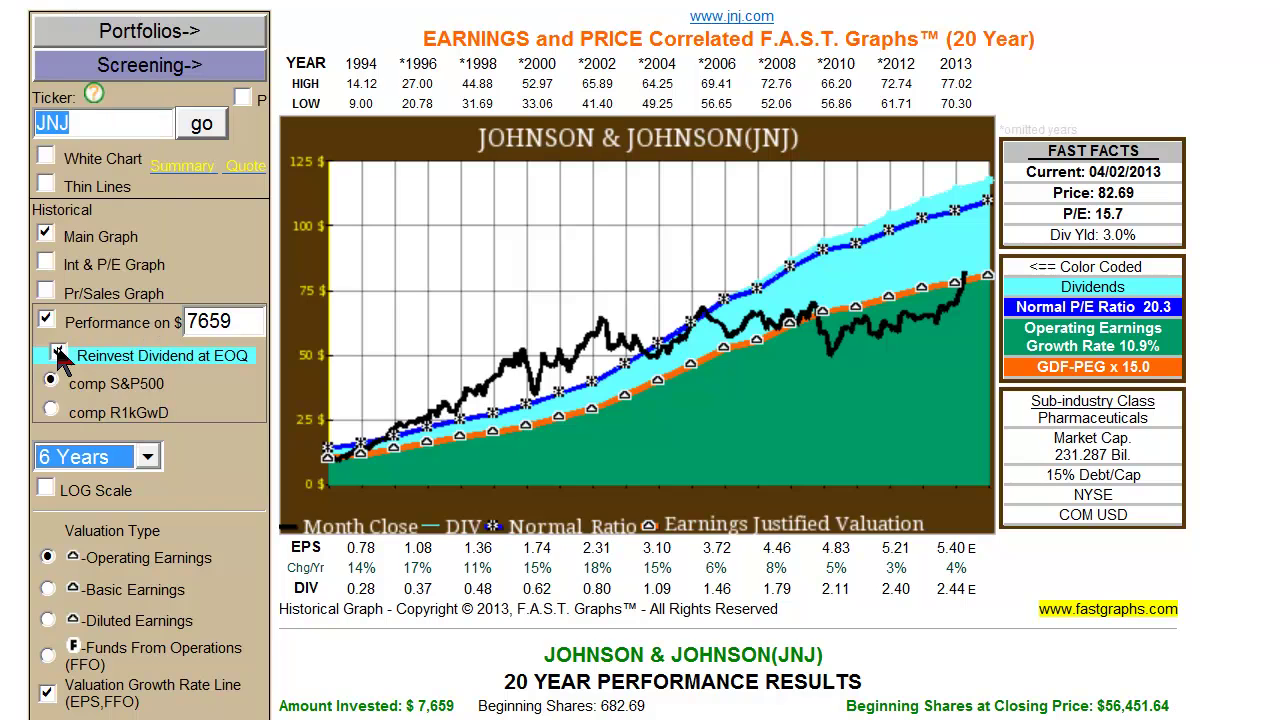
{"action": "left_click", "coordinate": [201, 123]}
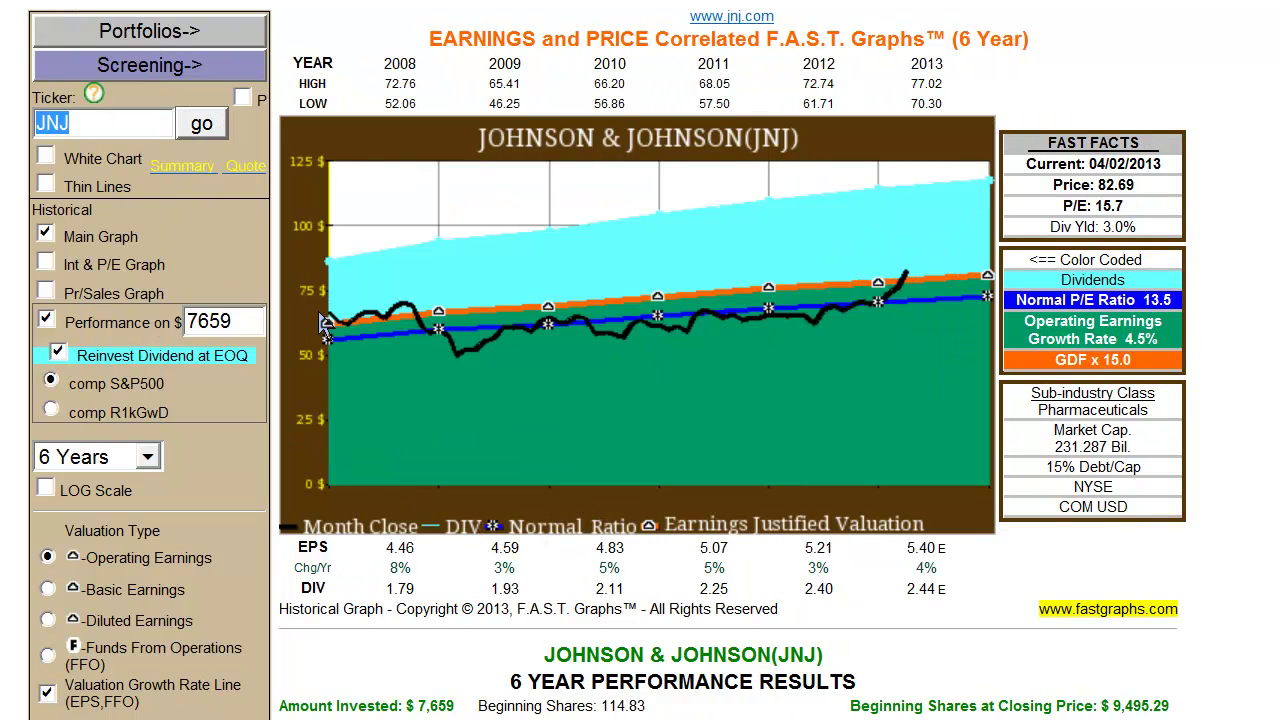
{"action": "mouse_move", "coordinate": [770, 310]}
{"action": "scroll", "coordinate": [1098, 409], "scroll_direction": "down", "scroll_amount": 5}
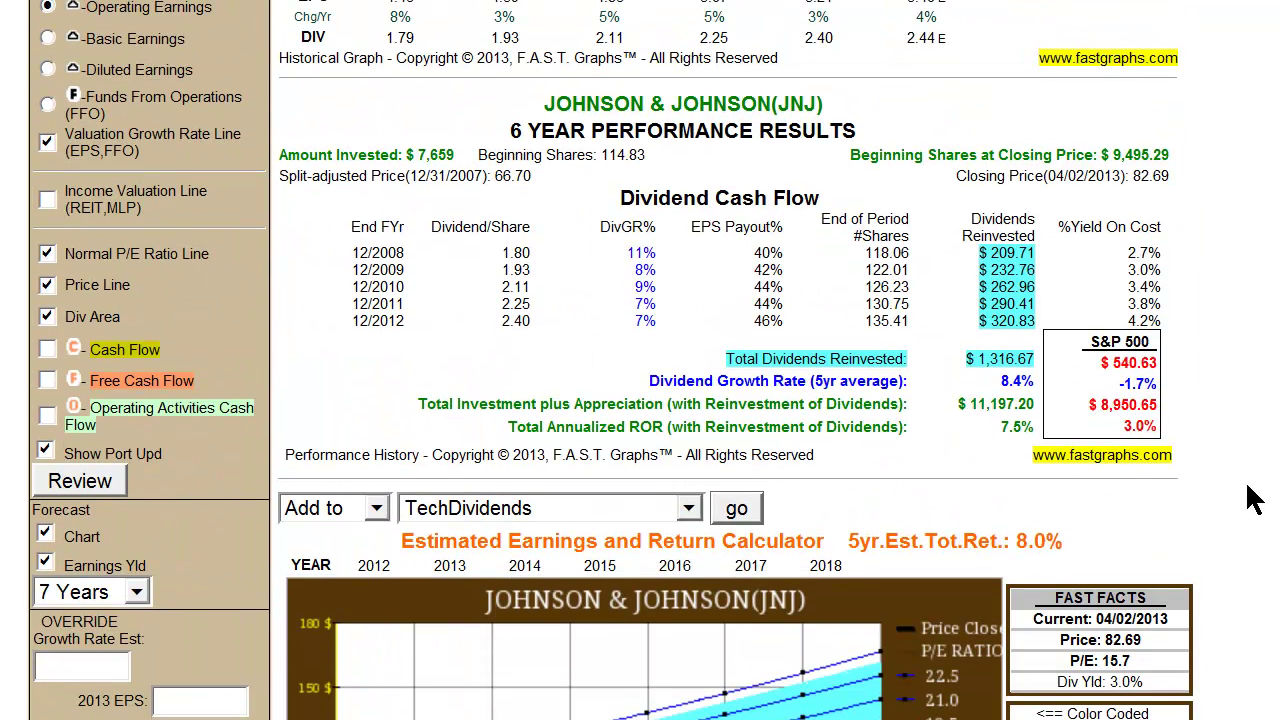
Step: Set the performance investment amount to $1000 and recalculate the 6-year JNJ graph
{"action": "scroll", "coordinate": [640, 360], "scroll_direction": "up", "scroll_amount": 6}
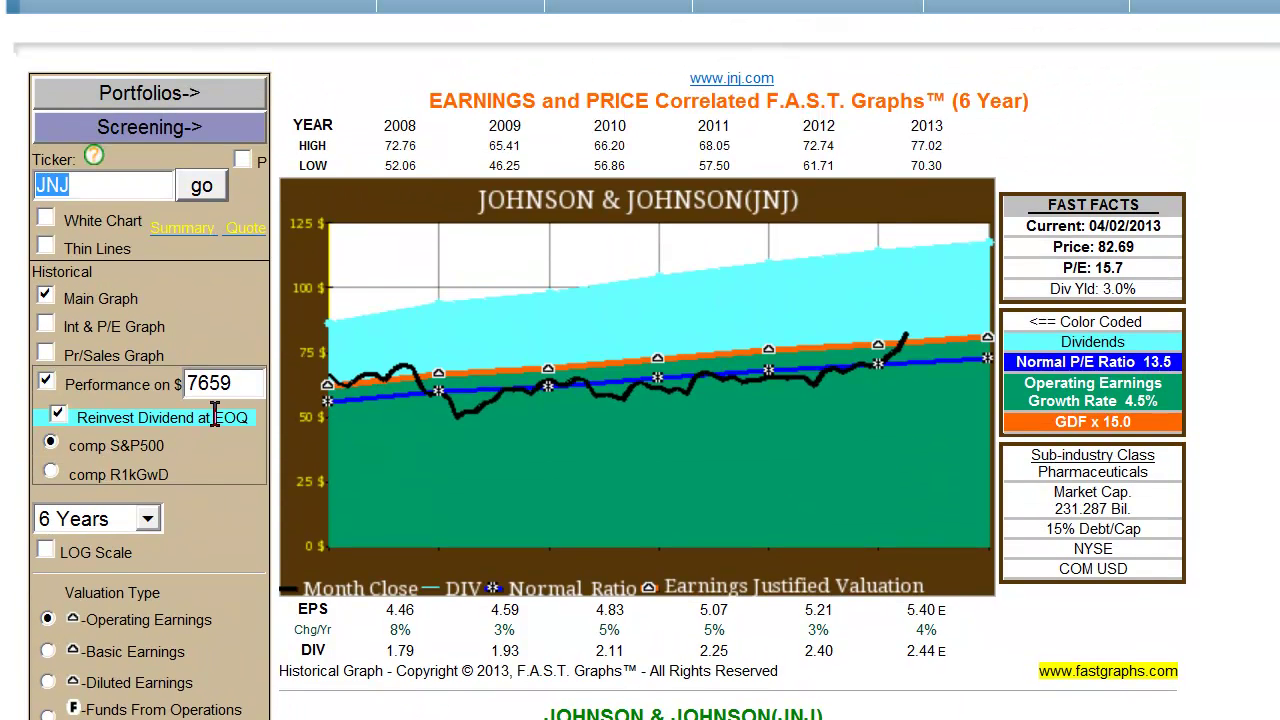
{"action": "double_click", "coordinate": [240, 383]}
{"action": "left_click", "coordinate": [203, 187]}
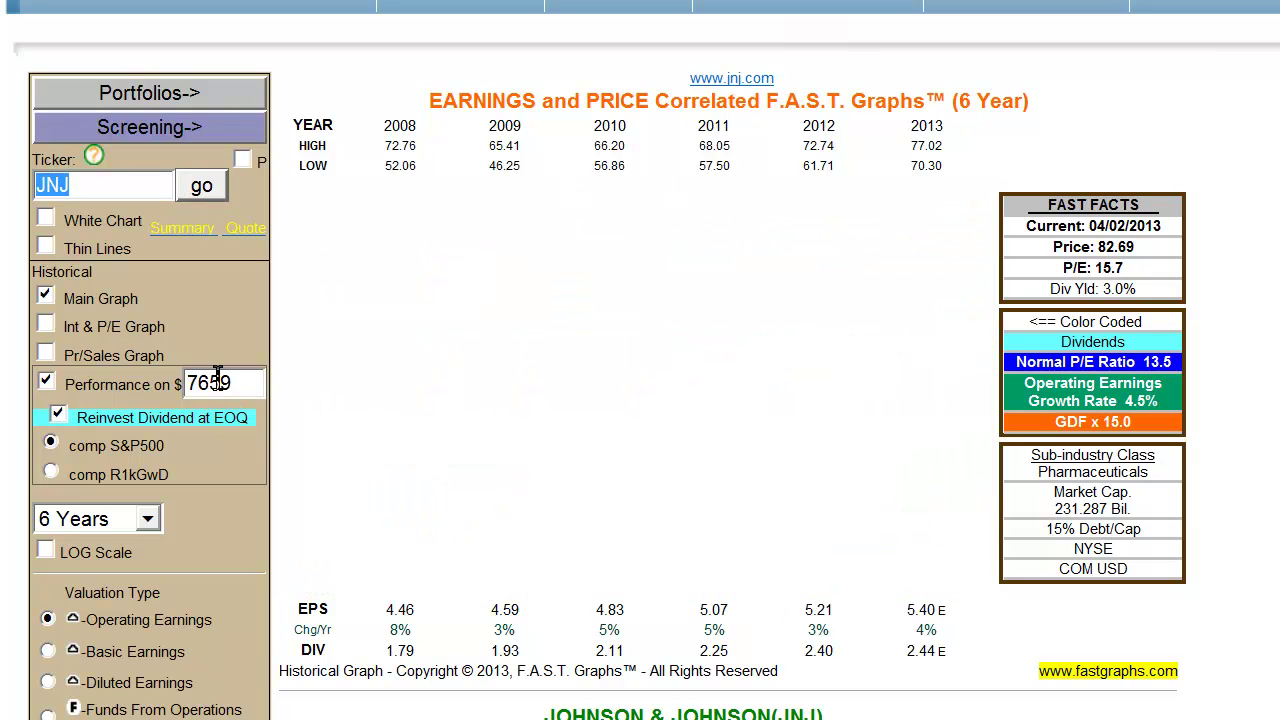
{"action": "key", "text": "BackSpace"}
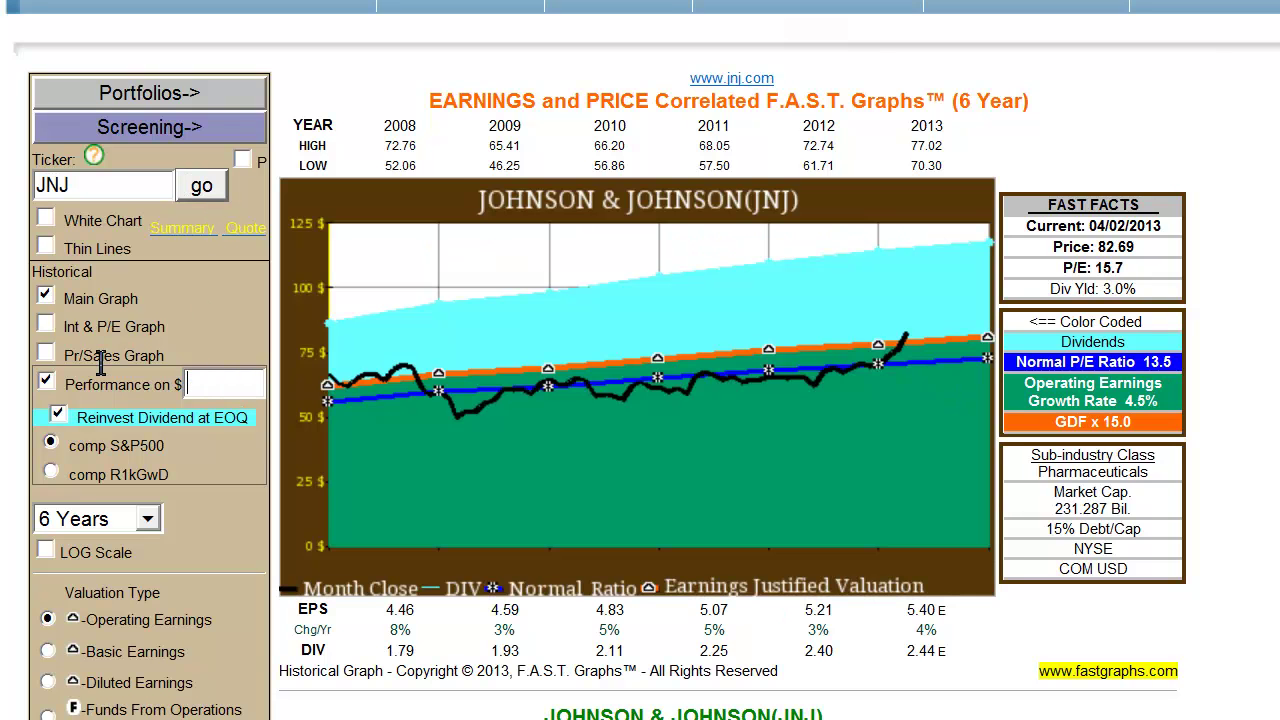
{"action": "left_click", "coordinate": [201, 186]}
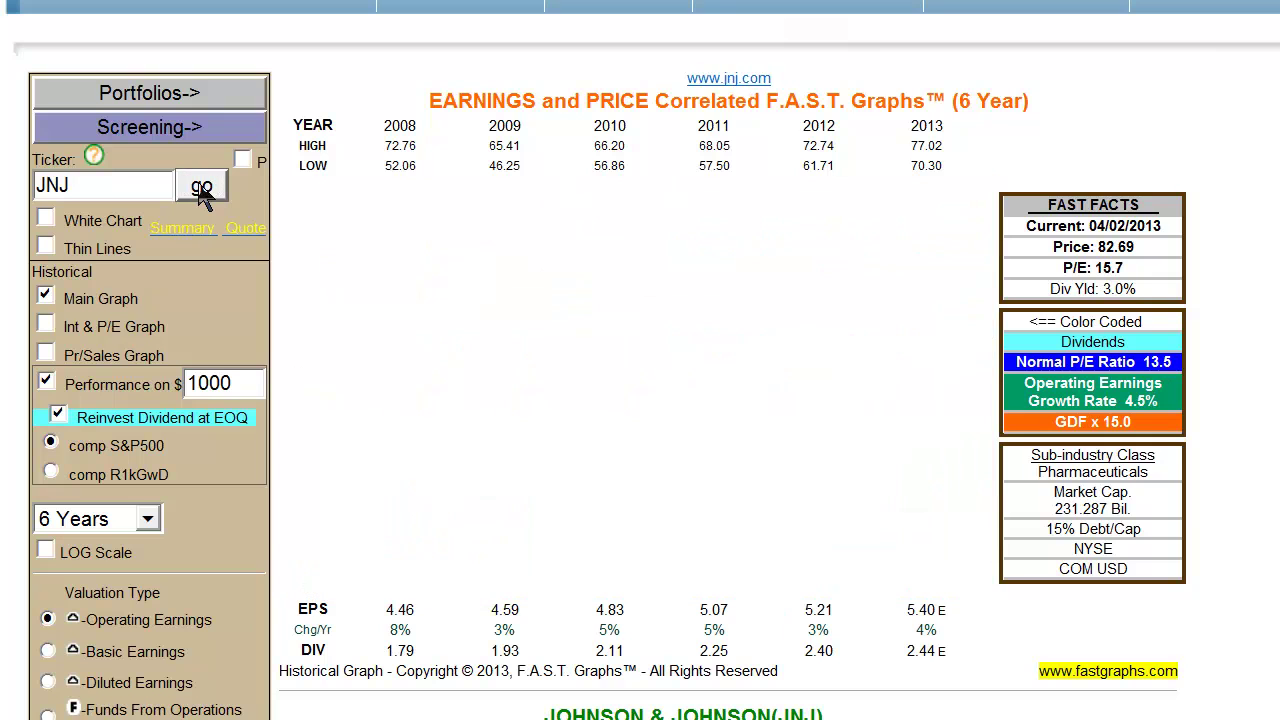
Step: Turn off dividend reinvestment, recalculate JNJ and compare the 6-year graph with its performance results
{"action": "left_click", "coordinate": [57, 416]}
{"action": "left_click", "coordinate": [201, 193]}
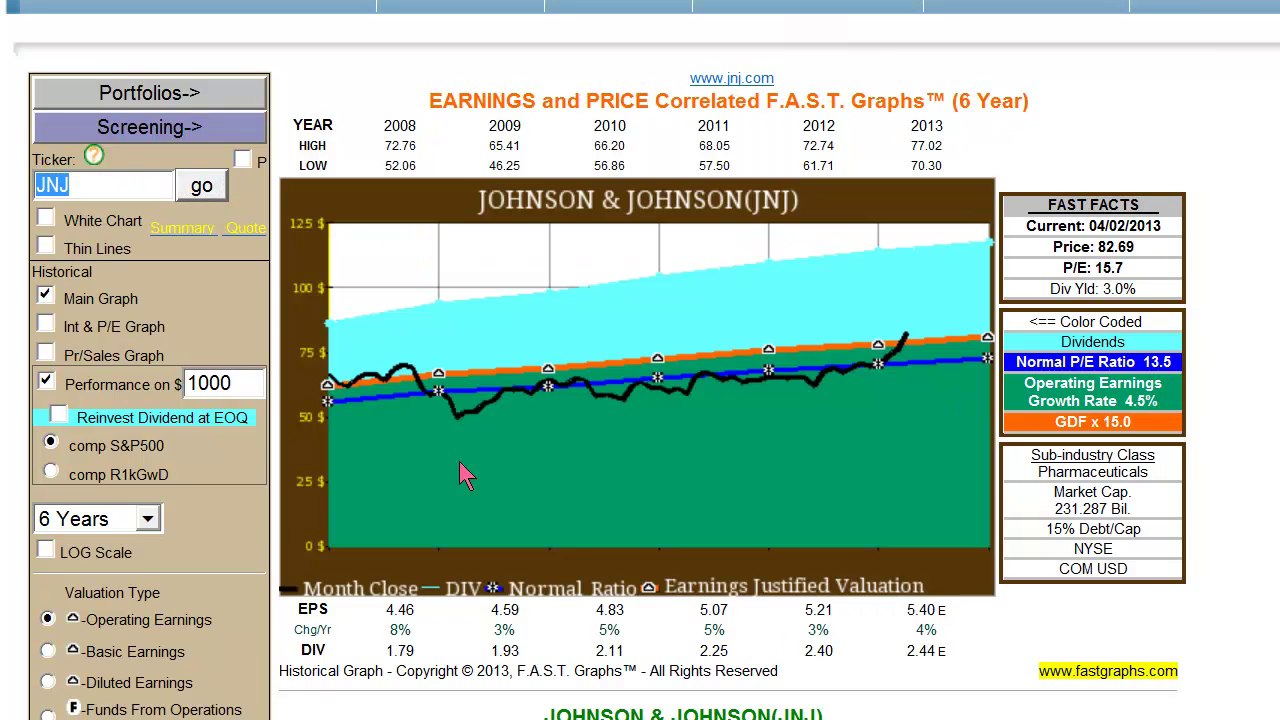
{"action": "scroll", "coordinate": [640, 360], "scroll_direction": "down", "scroll_amount": 4}
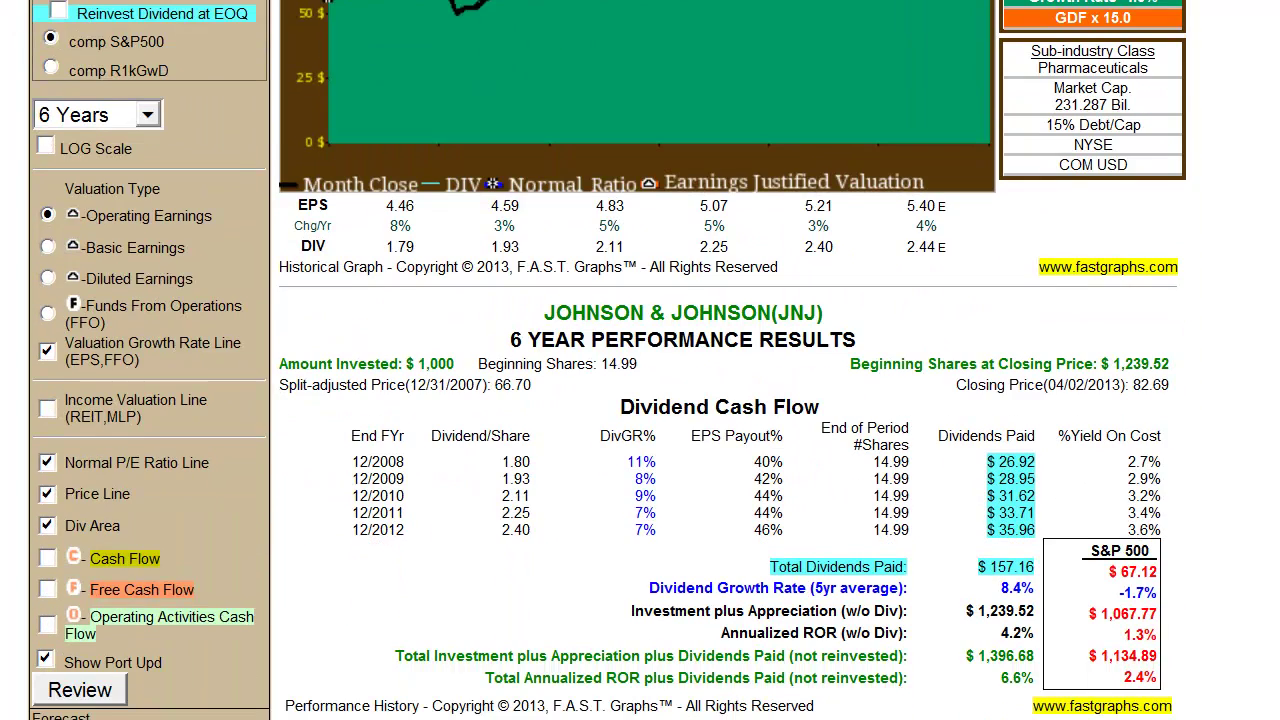
{"action": "scroll", "coordinate": [640, 360], "scroll_direction": "up", "scroll_amount": 6}
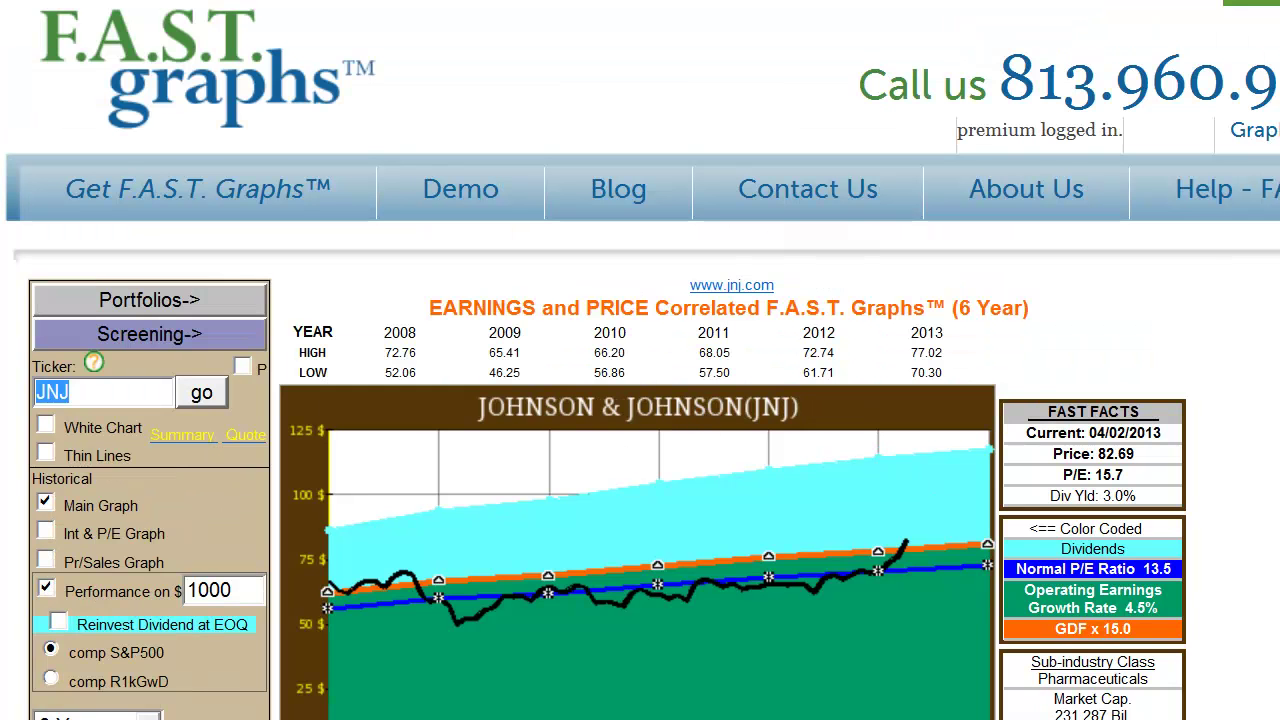
{"action": "scroll", "coordinate": [1042, 536], "scroll_direction": "down", "scroll_amount": 5}
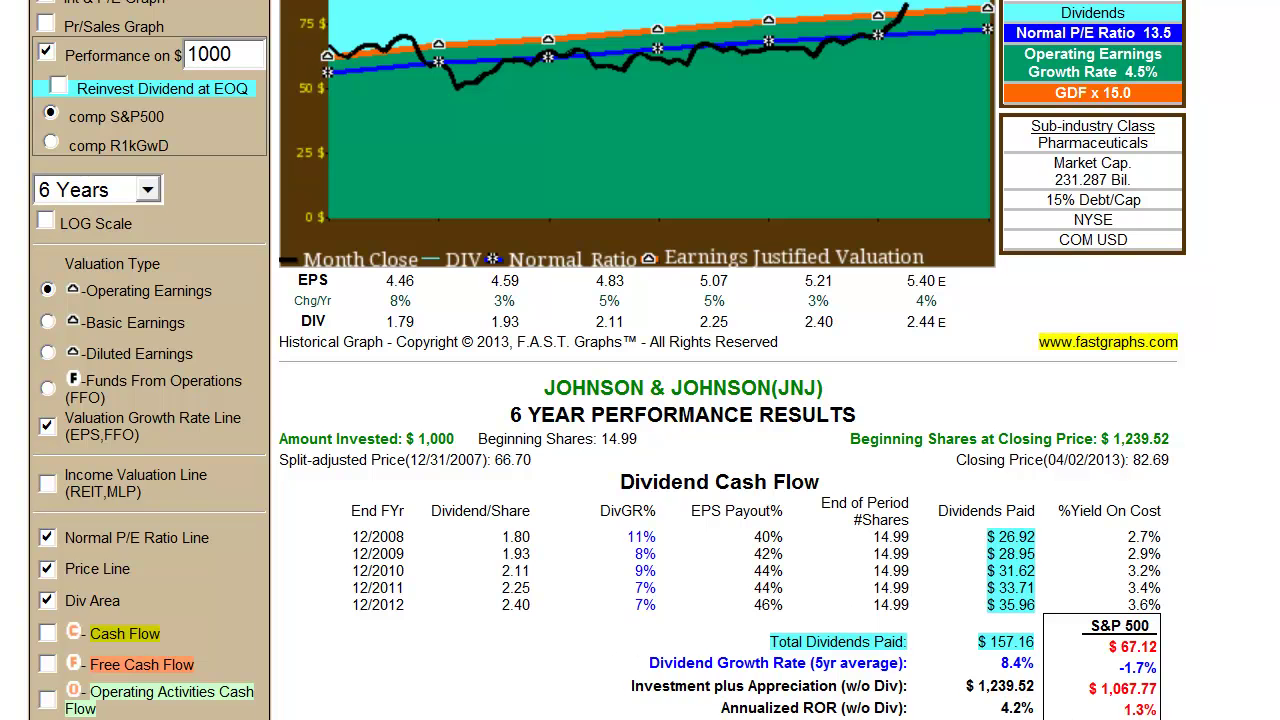
{"action": "scroll", "coordinate": [640, 360], "scroll_direction": "up", "scroll_amount": 5}
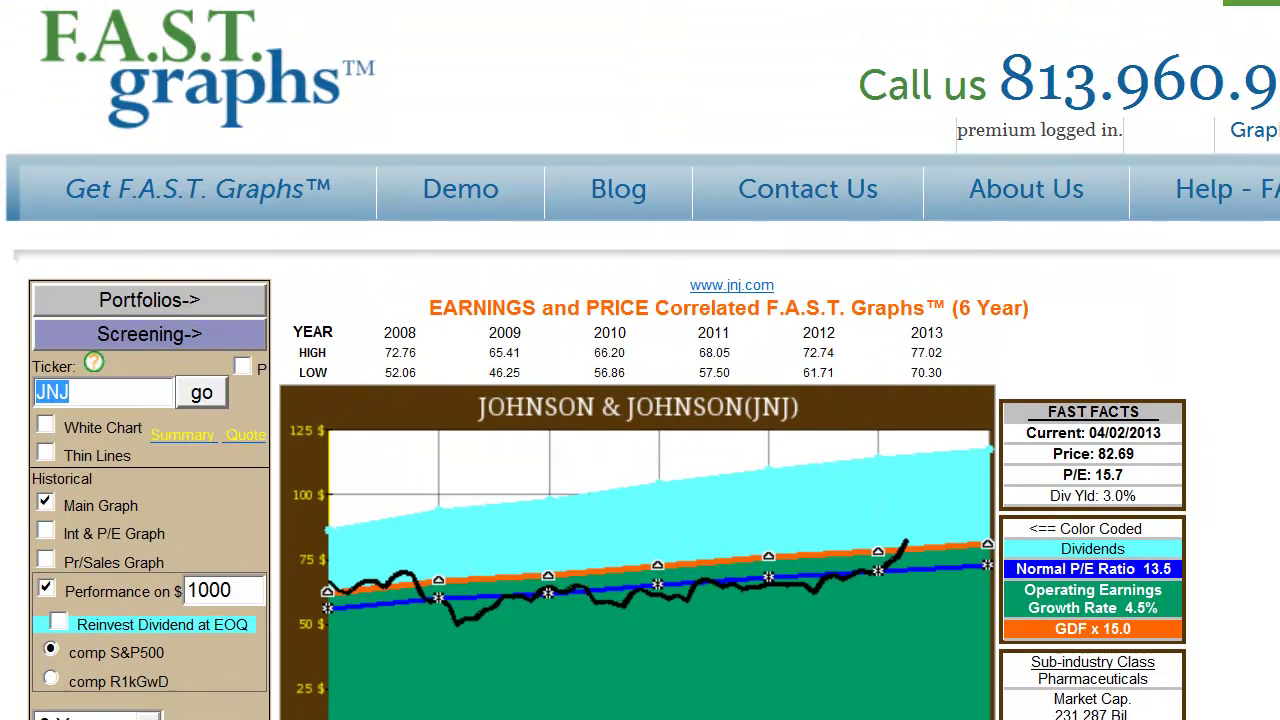